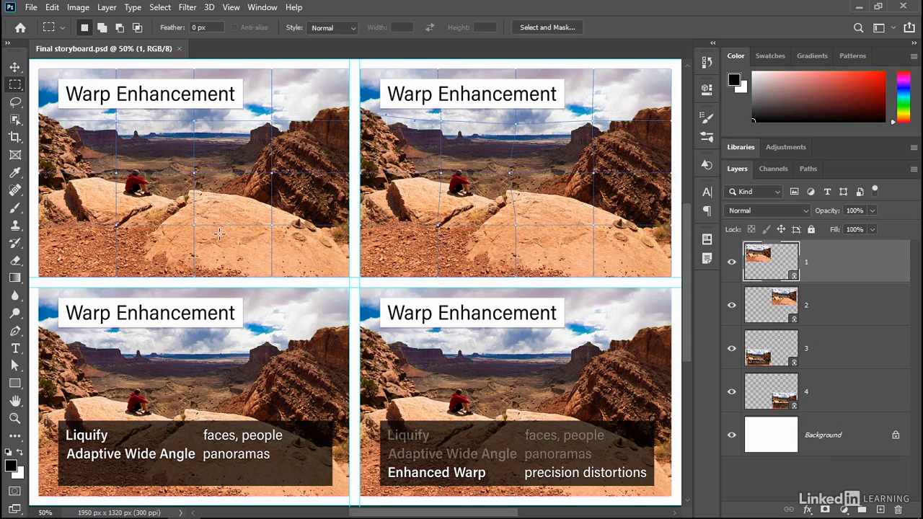
Step: Open the contents of layer 1's smart object, select all its layers, and close the file without saving
{"action": "double_click", "coordinate": [754, 267]}
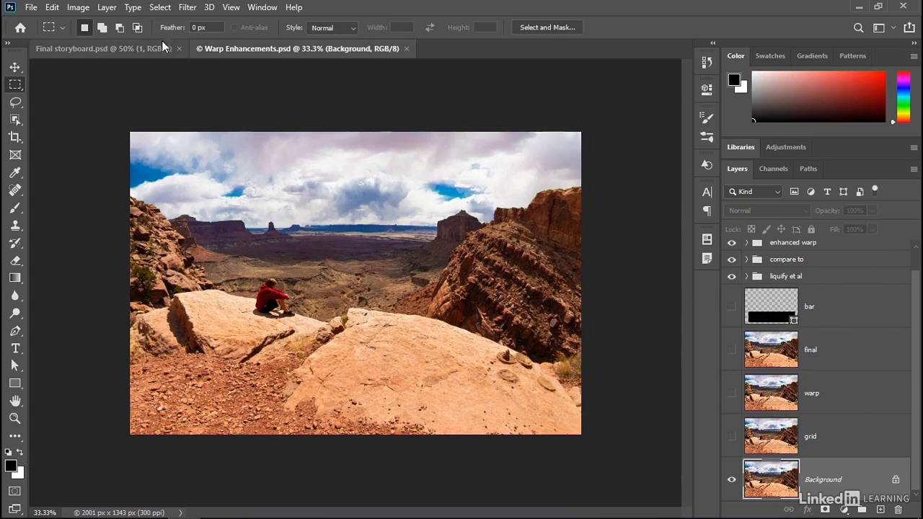
{"action": "left_click", "coordinate": [160, 8]}
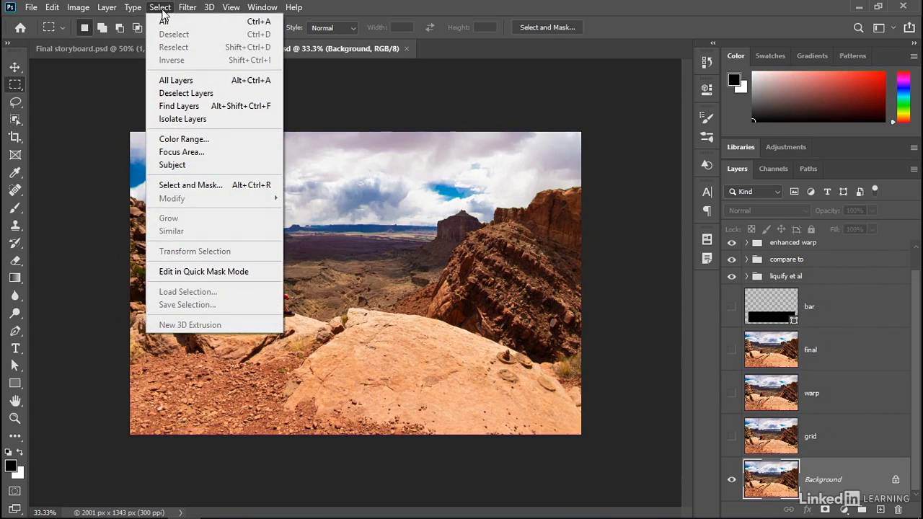
{"action": "left_click", "coordinate": [208, 81]}
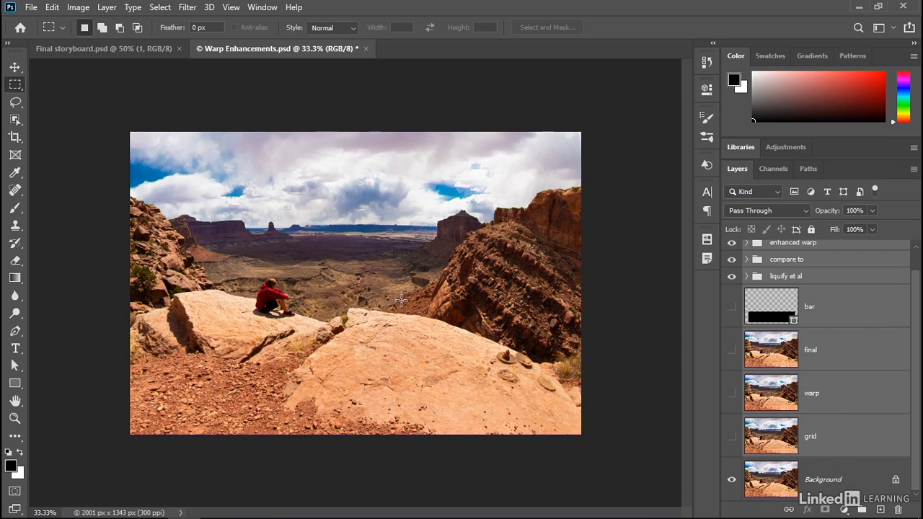
{"action": "left_click", "coordinate": [366, 48]}
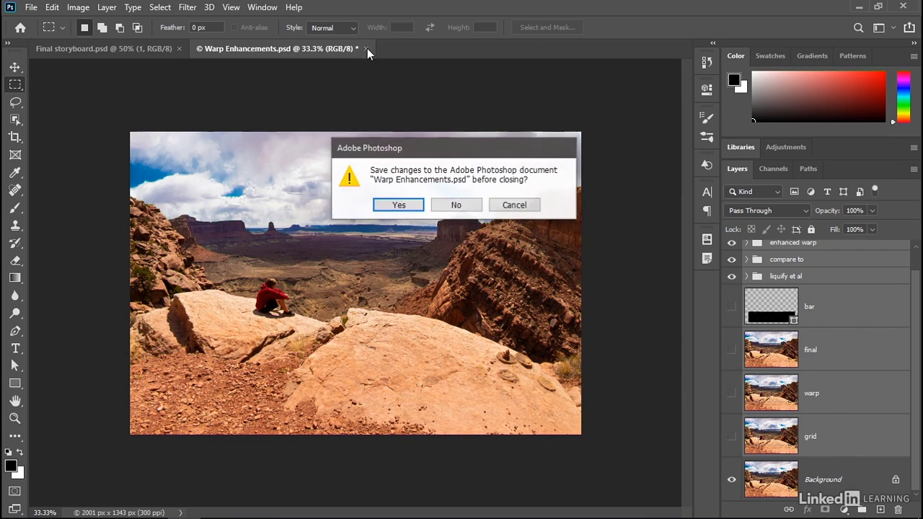
{"action": "left_click", "coordinate": [456, 205]}
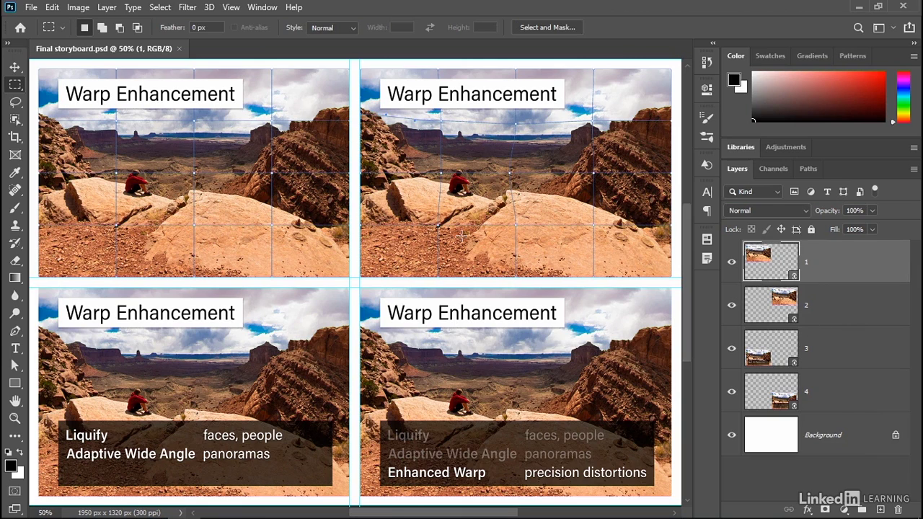
Step: Delete layers 2, 3 and 4 from the storyboard
{"action": "left_click", "coordinate": [830, 309]}
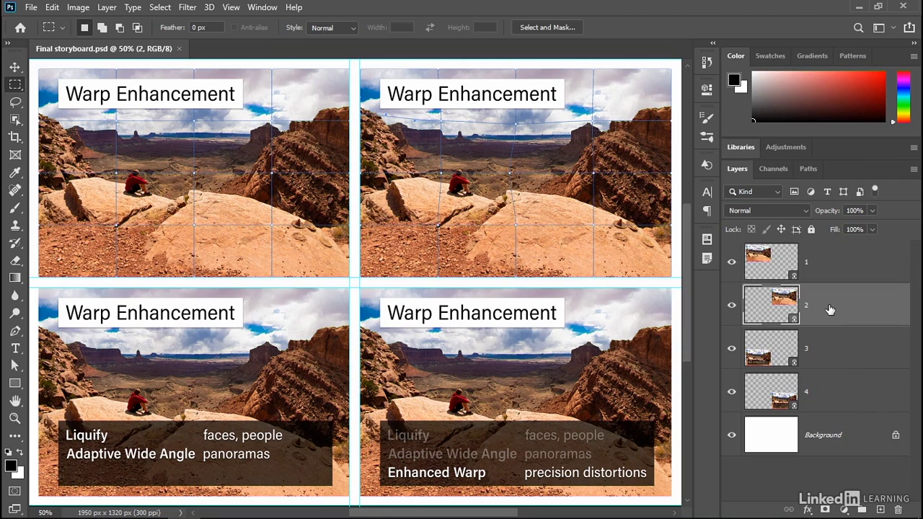
{"action": "left_click", "coordinate": [841, 397], "text": "shift"}
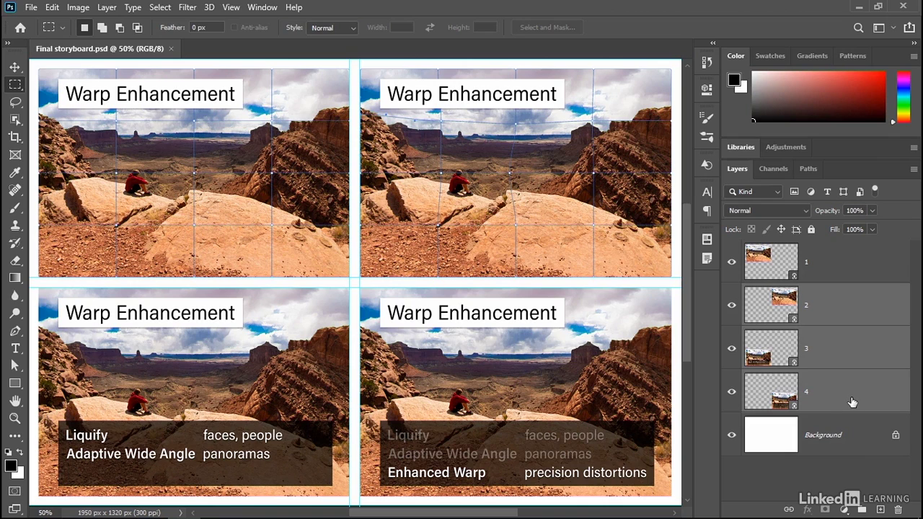
{"action": "key", "text": "Delete"}
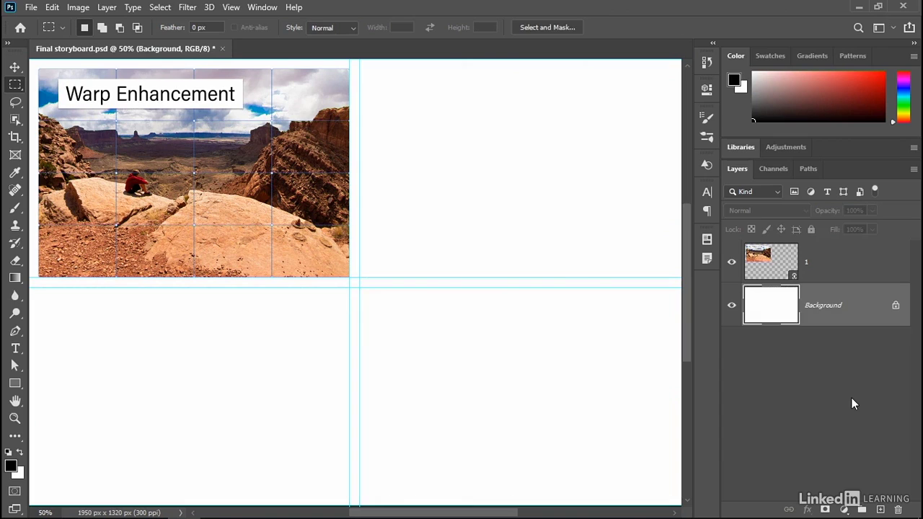
Step: Make layer 1 active and clear all guides from the document
{"action": "left_click", "coordinate": [769, 267]}
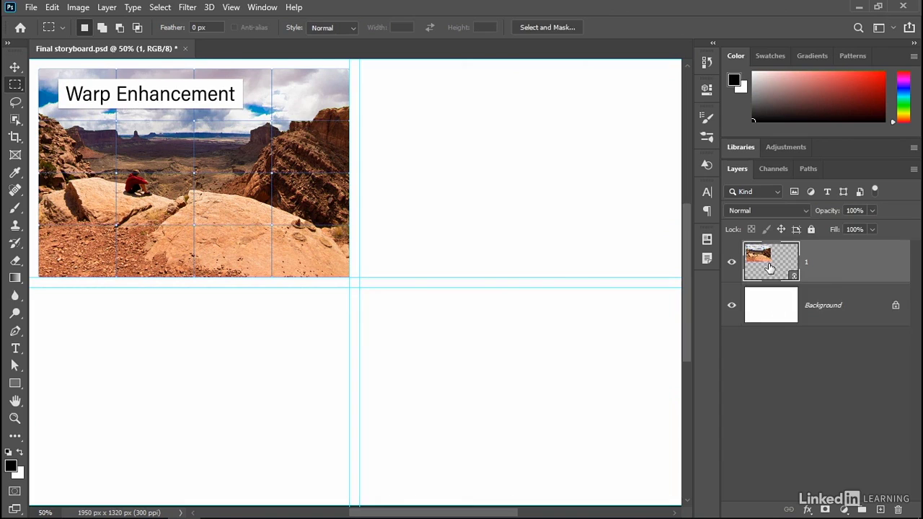
{"action": "left_click", "coordinate": [230, 9]}
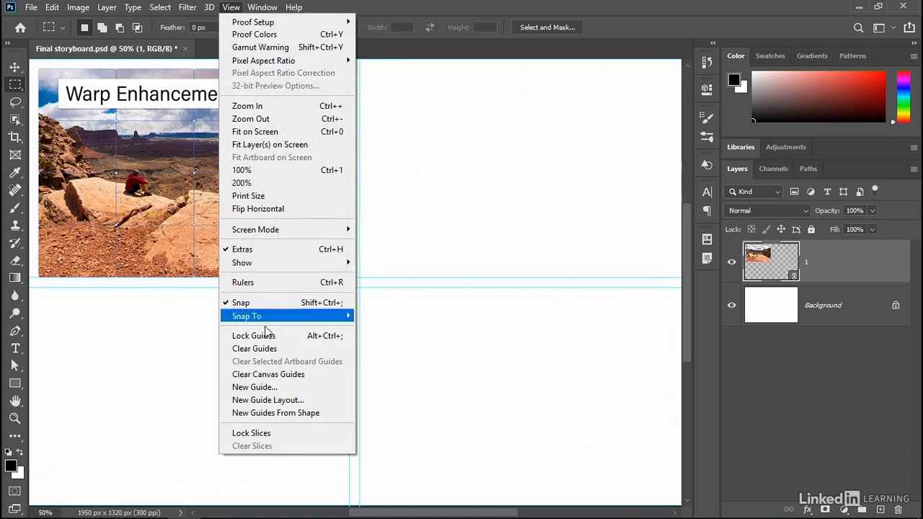
{"action": "left_click", "coordinate": [279, 349]}
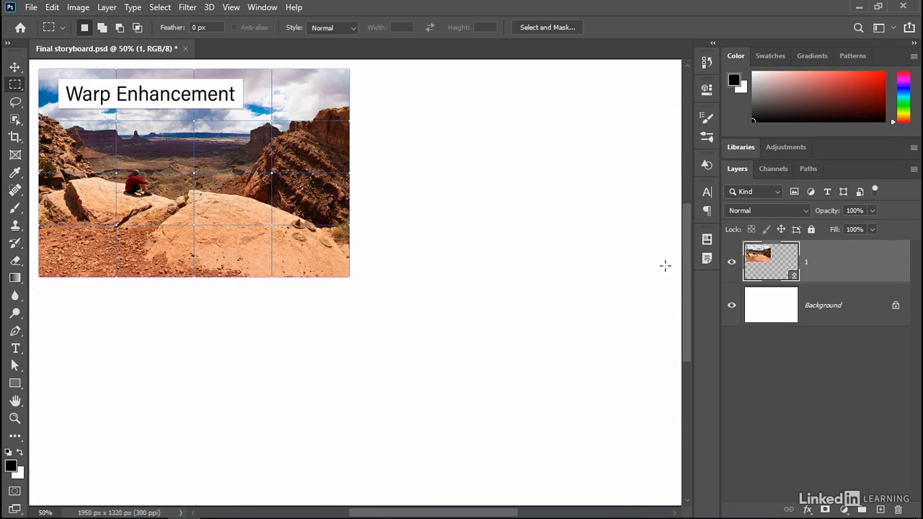
Step: Preview the "one title only" layer comp, and switch to the "many titles" comp
{"action": "left_click", "coordinate": [705, 244]}
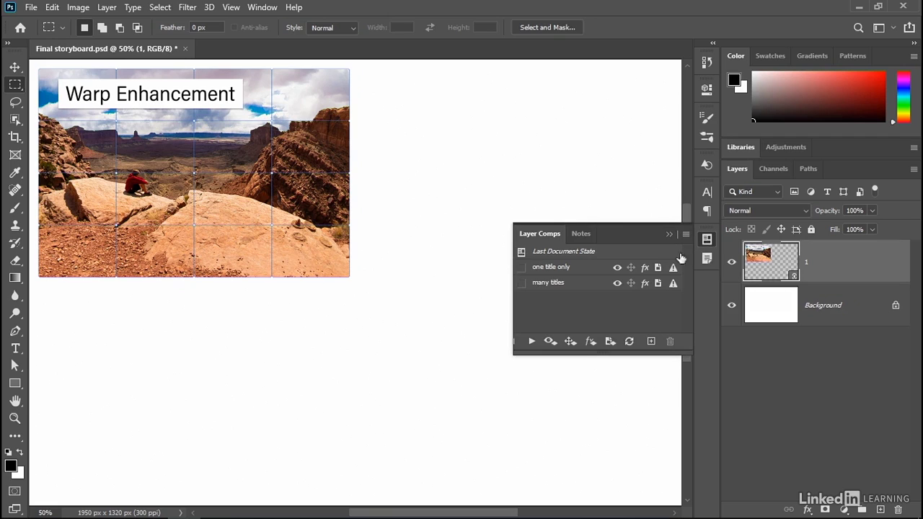
{"action": "left_click", "coordinate": [521, 268]}
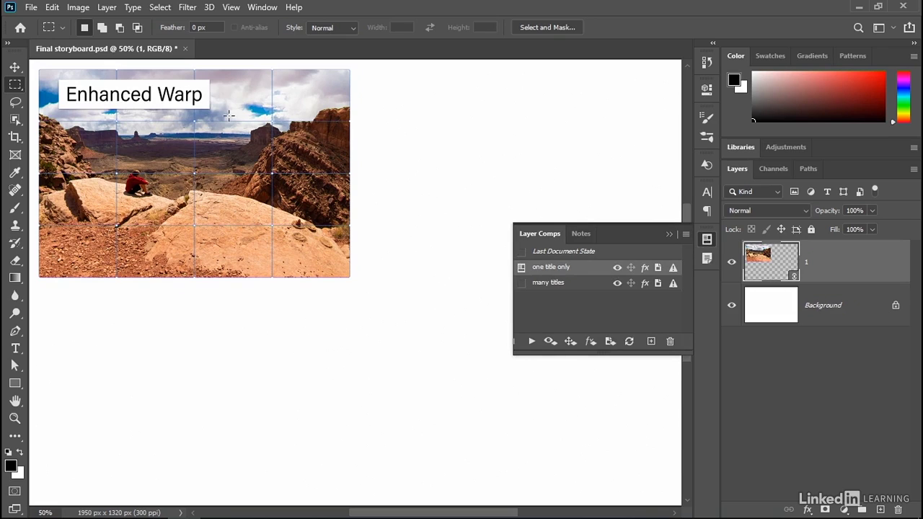
{"action": "left_click", "coordinate": [521, 285]}
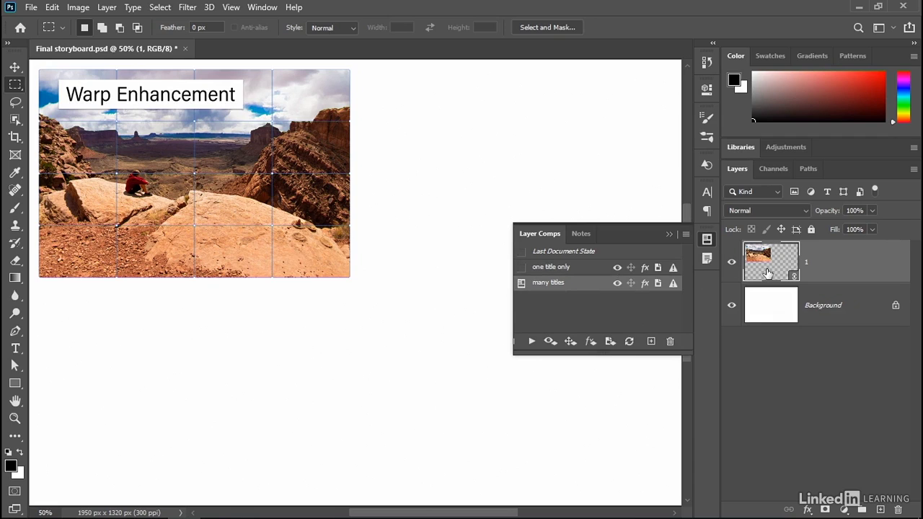
{"action": "left_click", "coordinate": [669, 234]}
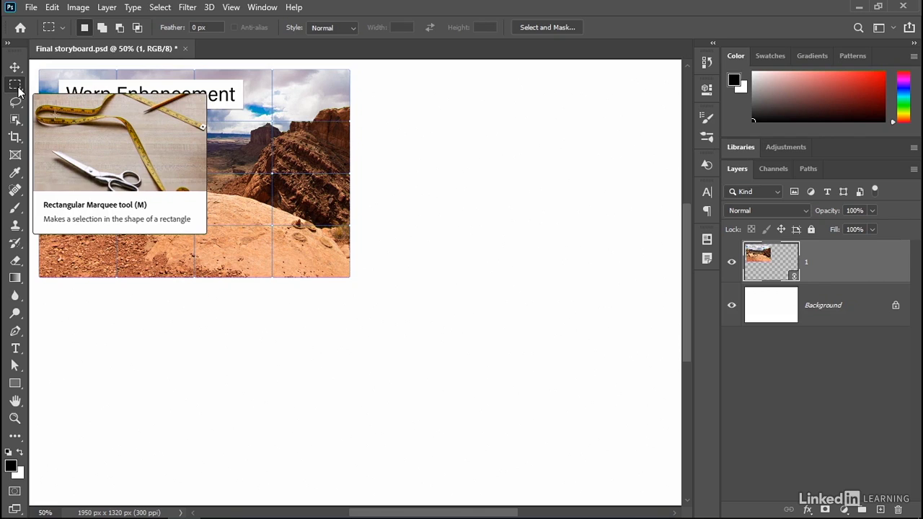
Step: Convert layer 1's linked smart object to layers, accepting that its transforms are not retained
{"action": "right_click", "coordinate": [295, 161]}
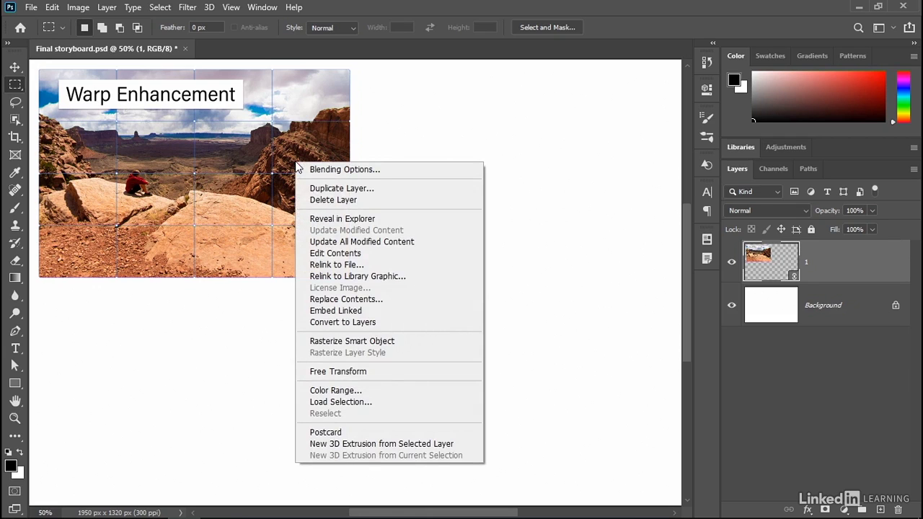
{"action": "left_click", "coordinate": [396, 322]}
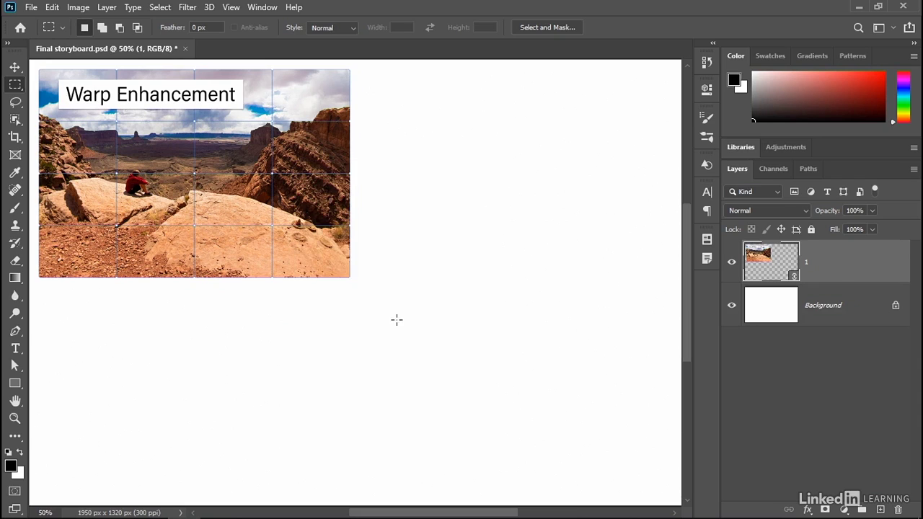
{"action": "left_click", "coordinate": [265, 9]}
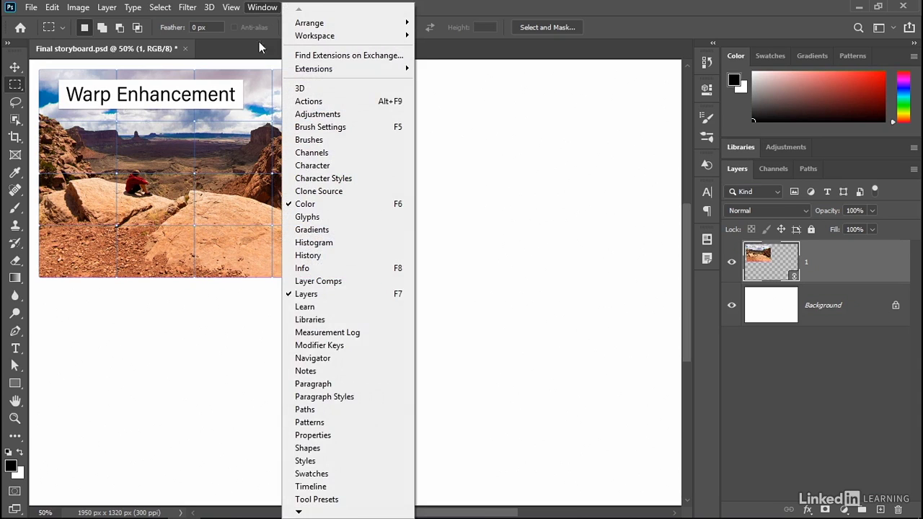
{"action": "left_click", "coordinate": [346, 437]}
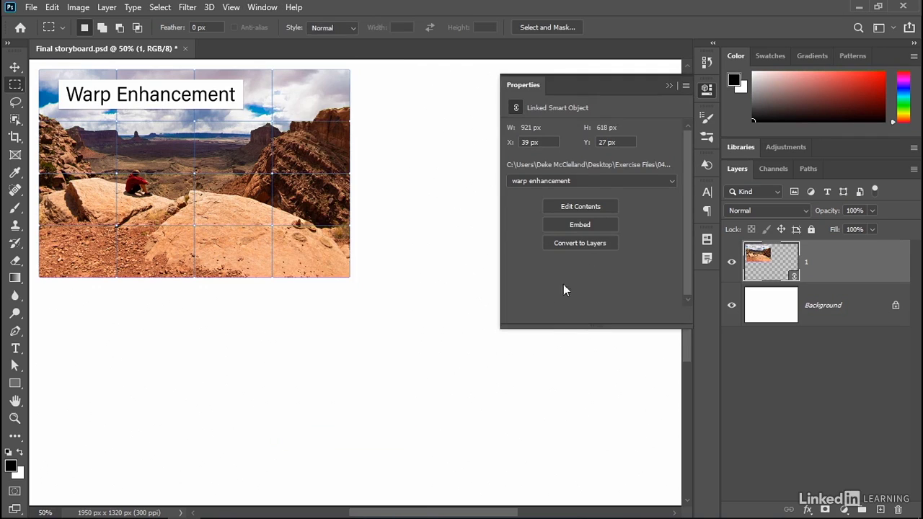
{"action": "left_click", "coordinate": [577, 247]}
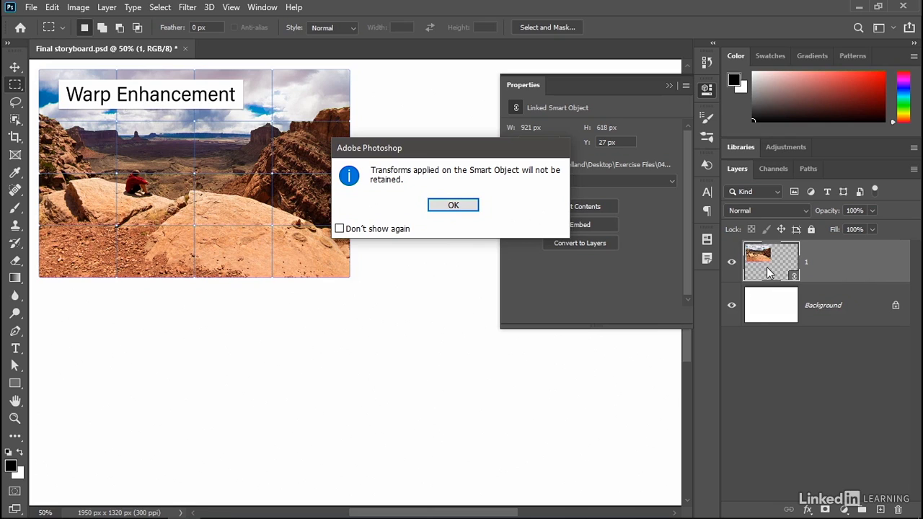
{"action": "left_click", "coordinate": [465, 209]}
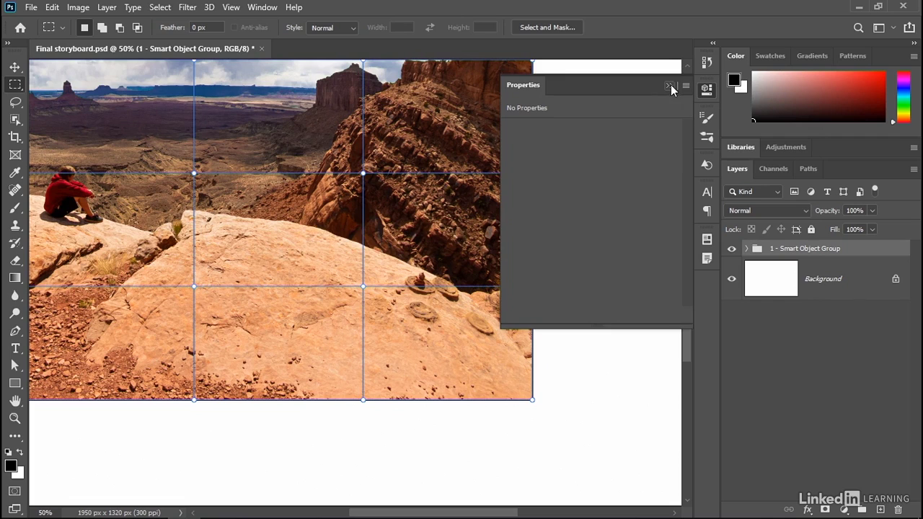
{"action": "left_click", "coordinate": [669, 85]}
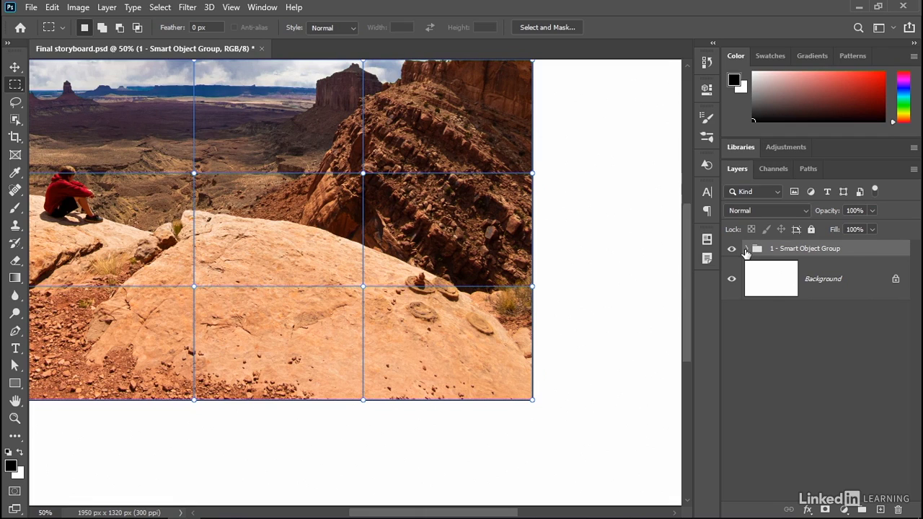
Step: Expand the 1 - Smart Object Group and examine the folders and layers nested inside it
{"action": "left_click", "coordinate": [746, 250]}
{"action": "scroll", "coordinate": [815, 324], "scroll_direction": "down", "scroll_amount": 3}
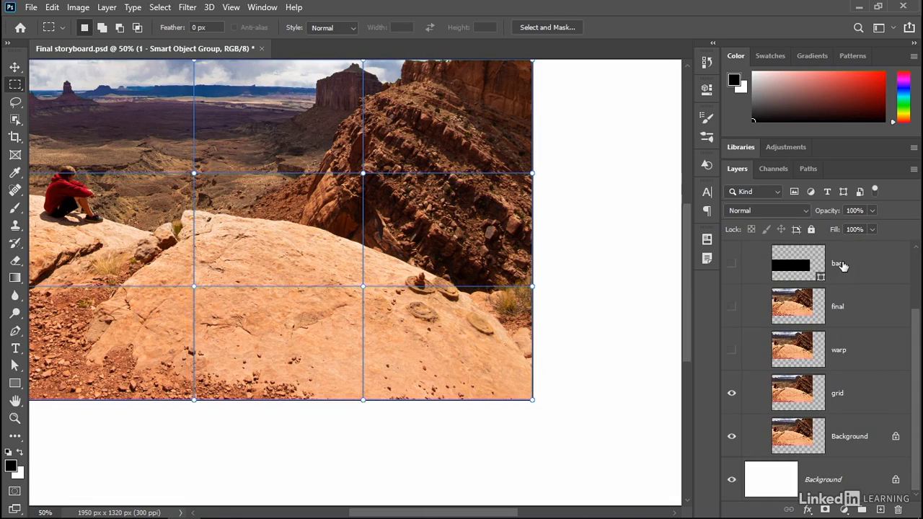
{"action": "scroll", "coordinate": [840, 266], "scroll_direction": "up", "scroll_amount": 4}
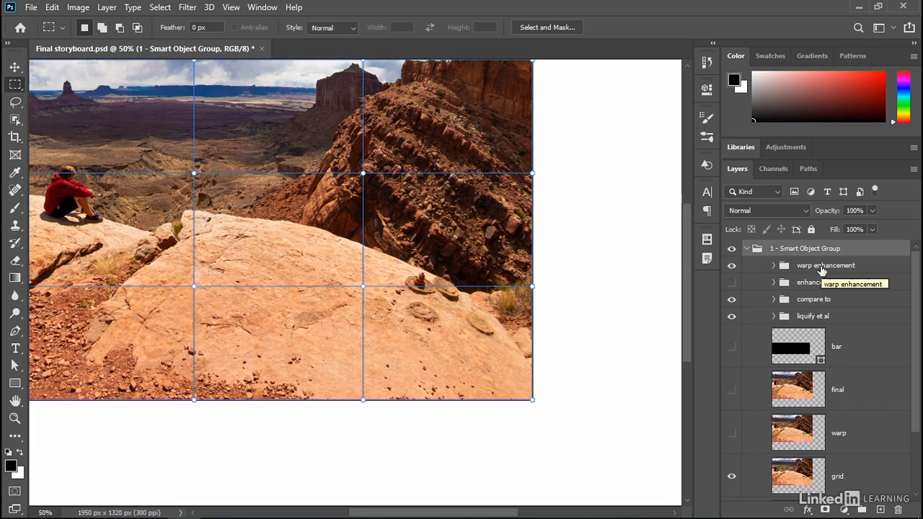
{"action": "scroll", "coordinate": [793, 303], "scroll_direction": "down", "scroll_amount": 3}
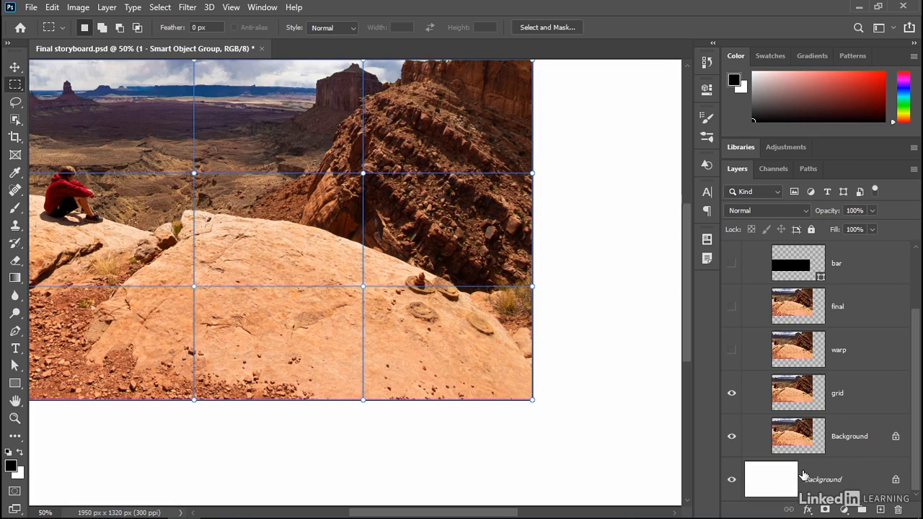
{"action": "scroll", "coordinate": [822, 389], "scroll_direction": "up", "scroll_amount": 3}
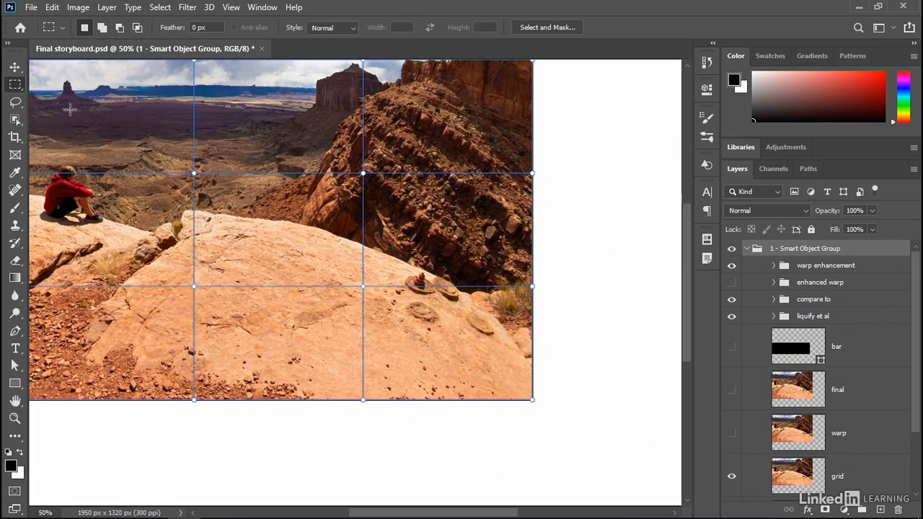
Step: Select the entire canvas and try to align the smart object group to its horizontal center with the Move tool
{"action": "left_click", "coordinate": [15, 70]}
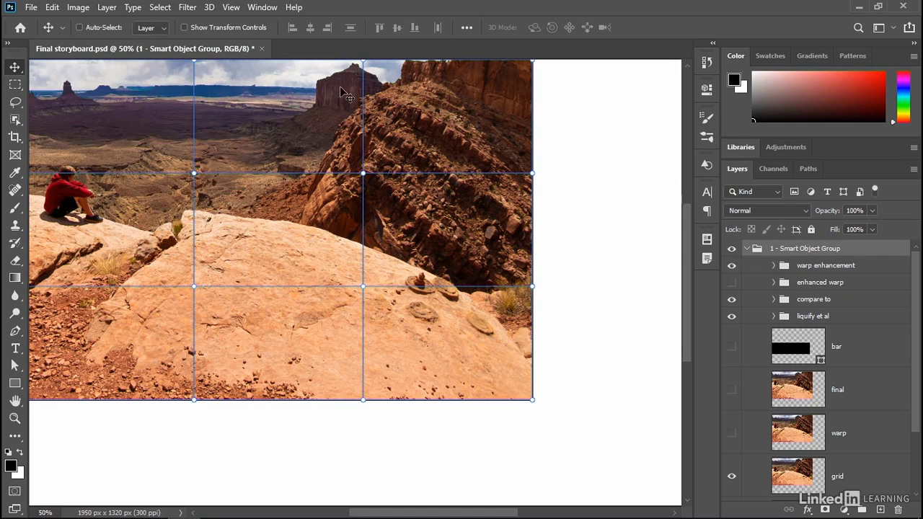
{"action": "key", "text": "ctrl+a"}
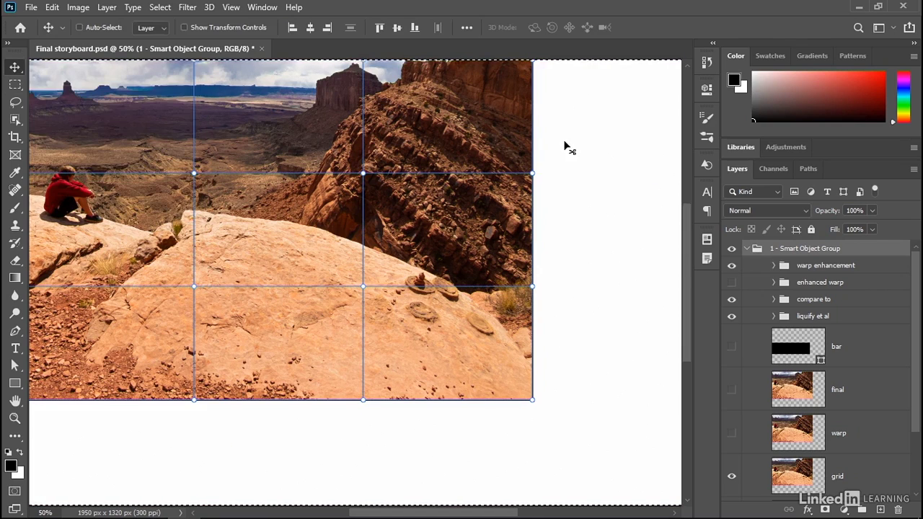
{"action": "key", "text": "ctrl+0"}
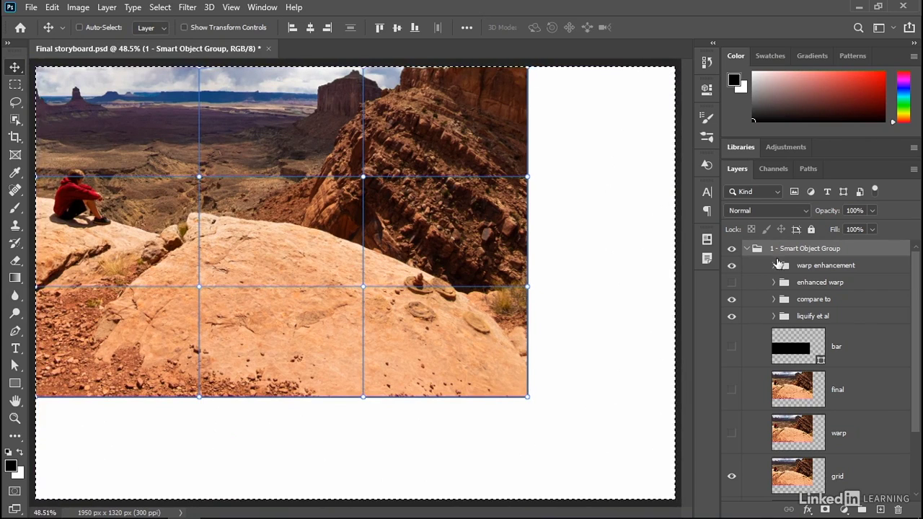
{"action": "left_click", "coordinate": [310, 29]}
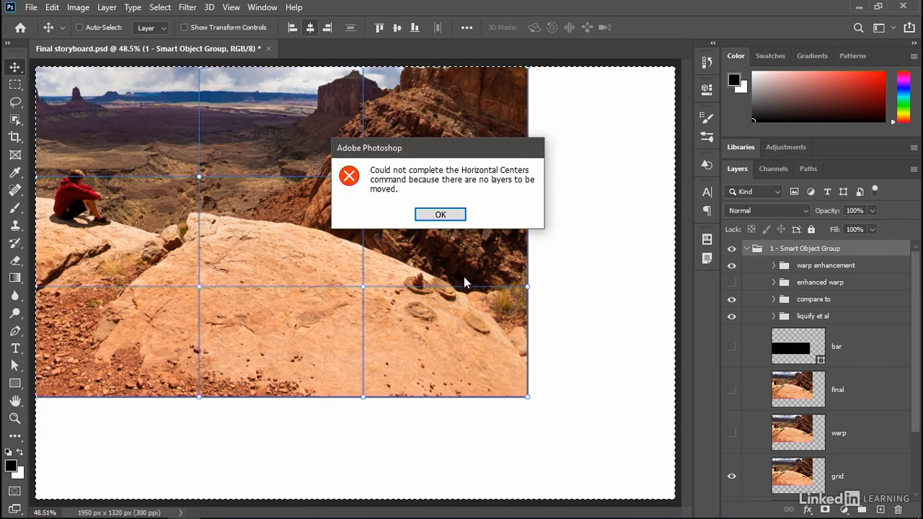
{"action": "left_click", "coordinate": [454, 221]}
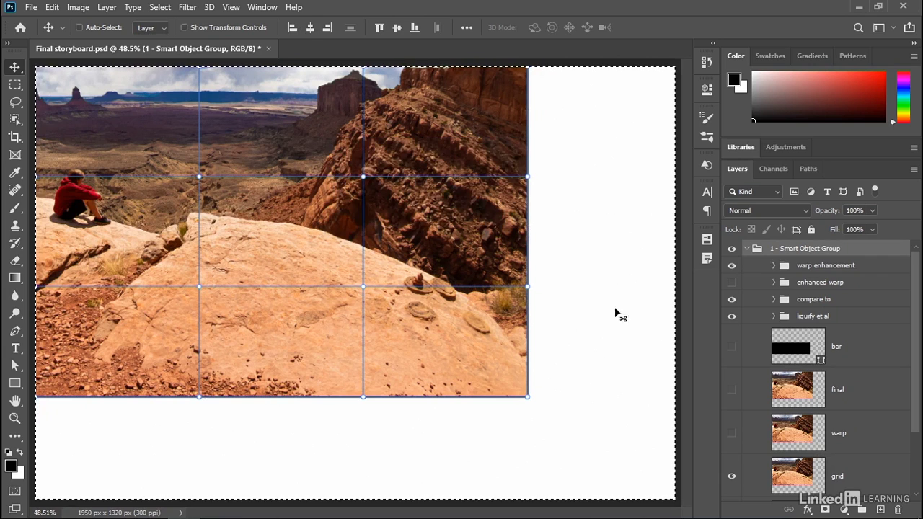
Step: Unlock the Background layer nested in the group, and center the group horizontally and vertically on the canvas
{"action": "scroll", "coordinate": [841, 439], "scroll_direction": "down", "scroll_amount": 3}
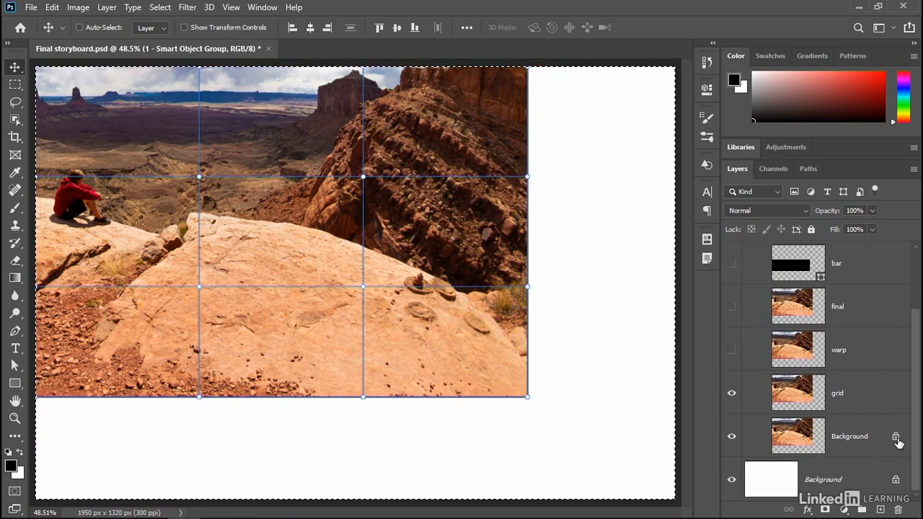
{"action": "left_click", "coordinate": [896, 438]}
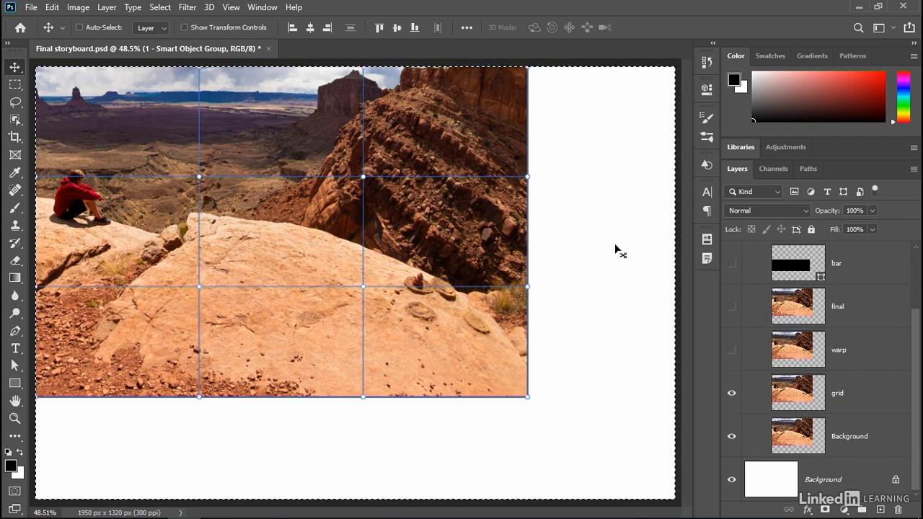
{"action": "left_click", "coordinate": [311, 27]}
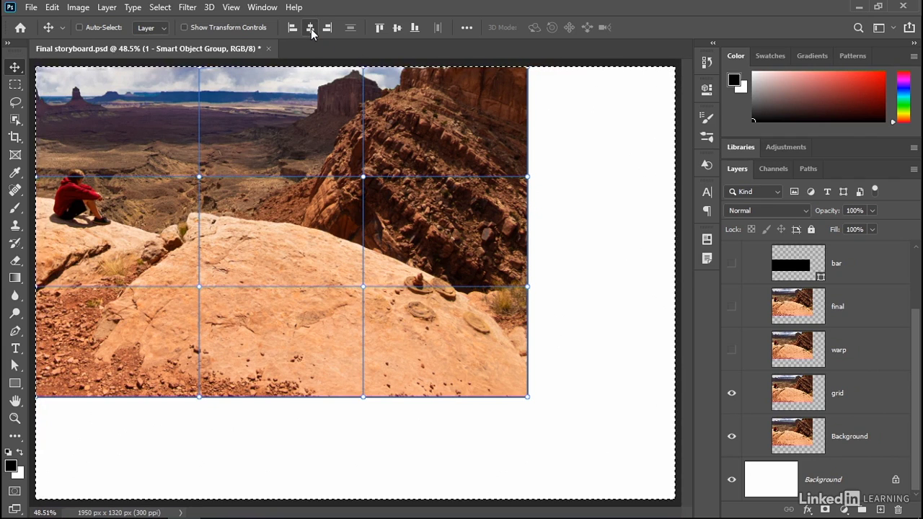
{"action": "left_click", "coordinate": [397, 27]}
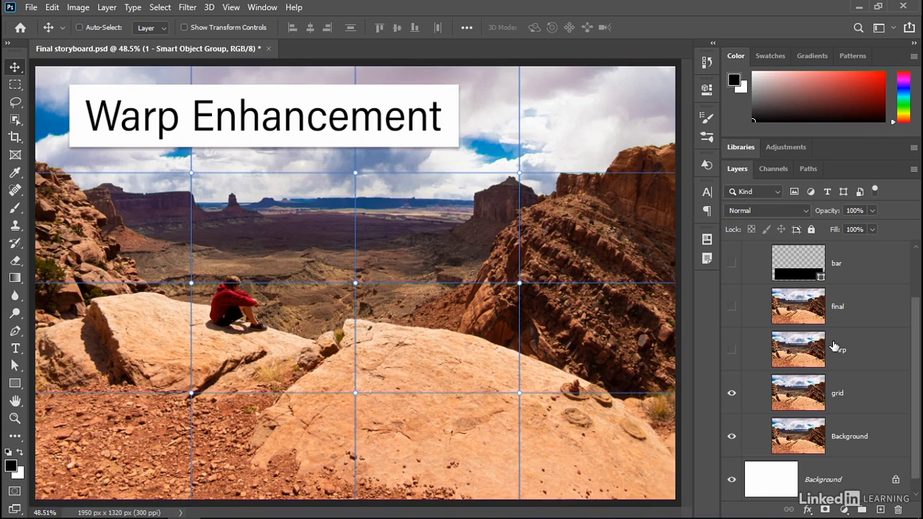
Step: Ungroup the 1 - Smart Object Group so its folders and layers sit directly in the document
{"action": "scroll", "coordinate": [835, 348], "scroll_direction": "up", "scroll_amount": 3}
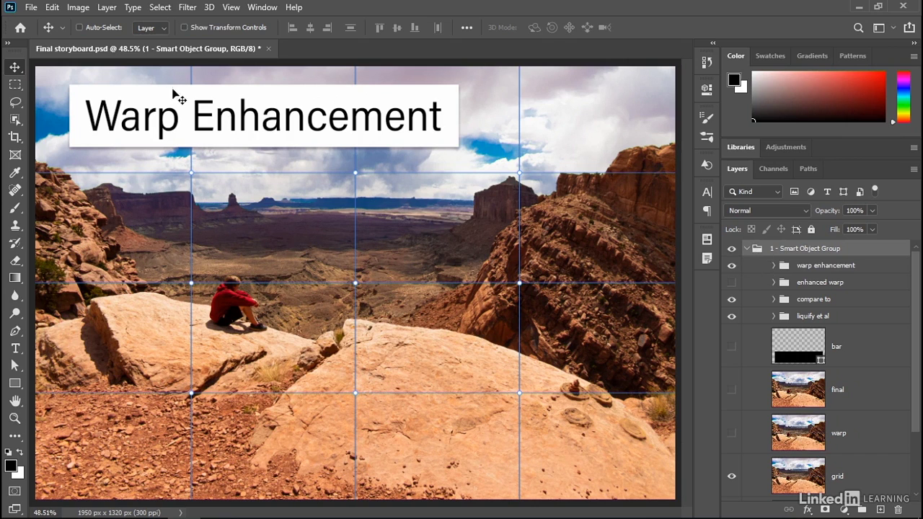
{"action": "left_click", "coordinate": [108, 8]}
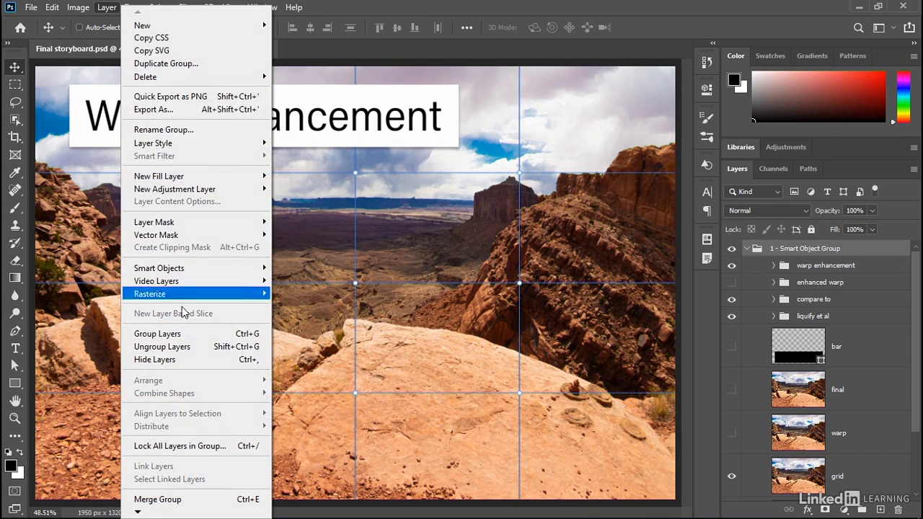
{"action": "left_click", "coordinate": [207, 352]}
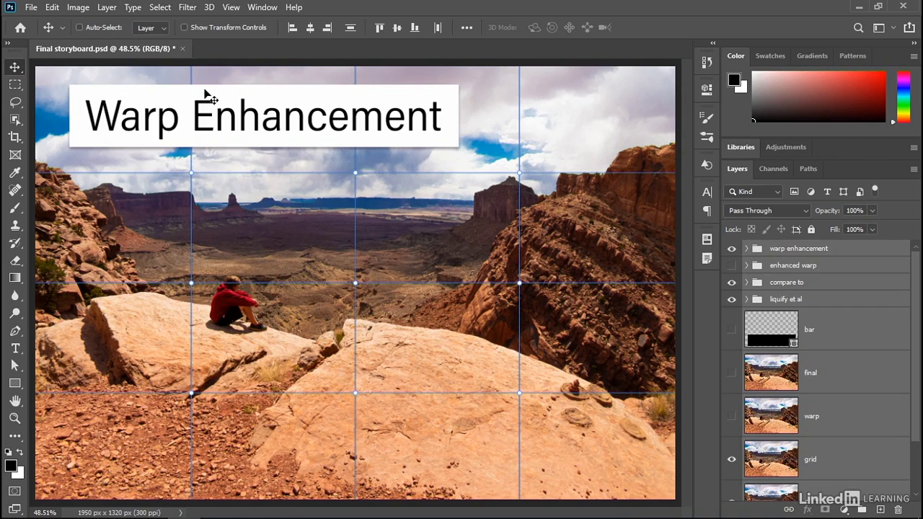
Step: Expand the canvas with Reveal All to include all hidden image content, and fit the whole image on screen
{"action": "left_click", "coordinate": [76, 9]}
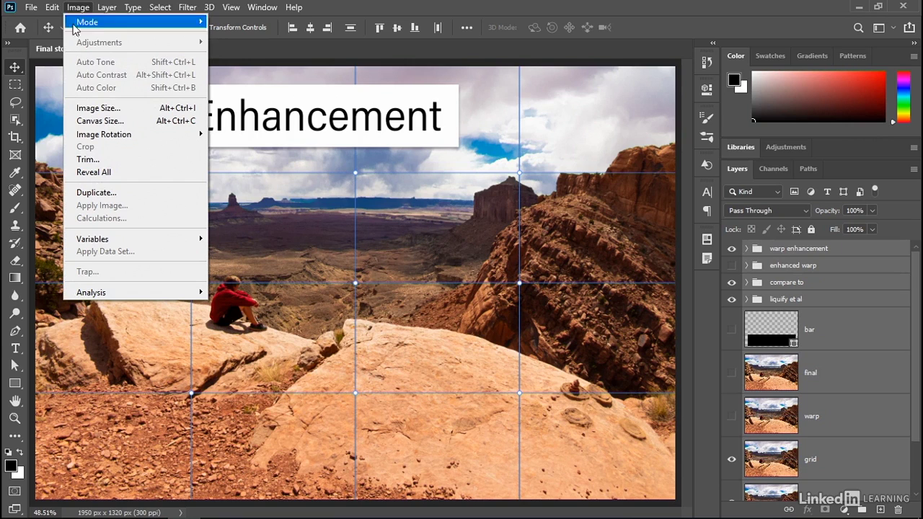
{"action": "left_click", "coordinate": [142, 176]}
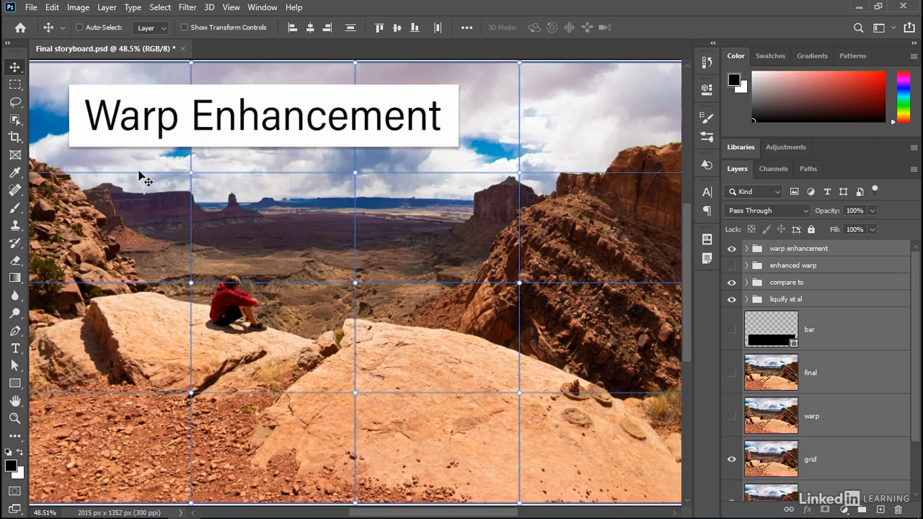
{"action": "key", "text": "ctrl+0"}
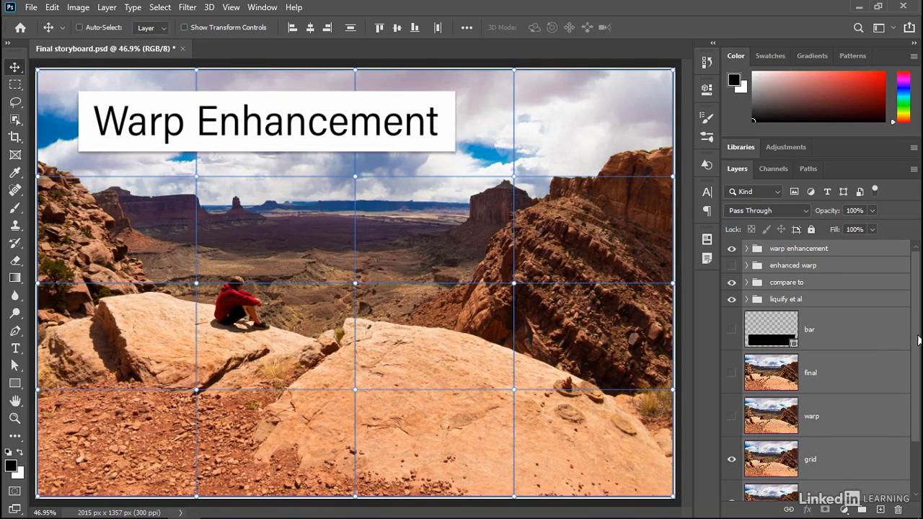
Step: Rename the unlocked Background photo layer beneath the grid layer as pre warp
{"action": "scroll", "coordinate": [861, 321], "scroll_direction": "down", "scroll_amount": 3}
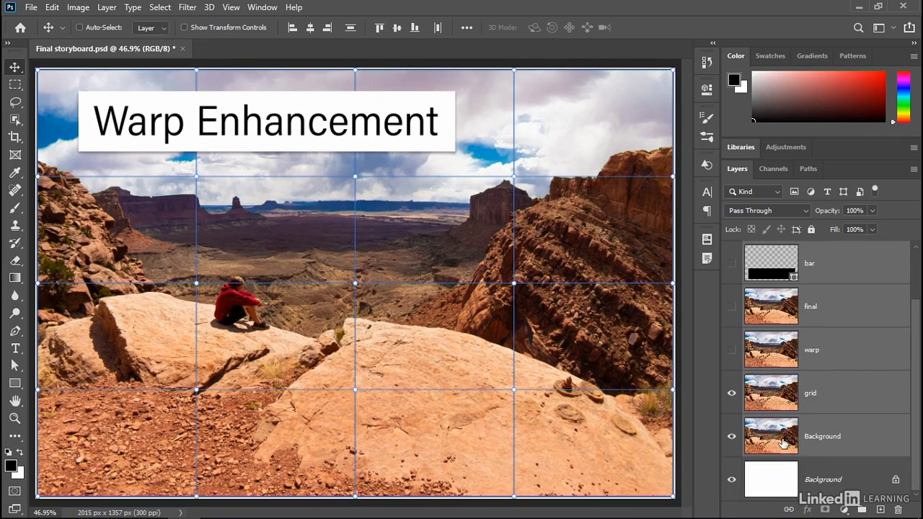
{"action": "double_click", "coordinate": [810, 437]}
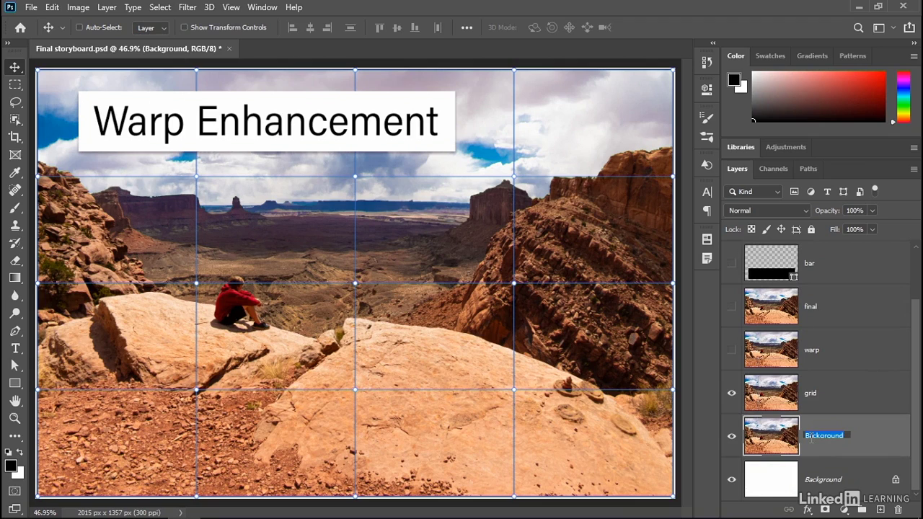
{"action": "type", "text": "ori"}
{"action": "key", "text": "Return"}
Step: Load the pre warp layer's outline as a selection and crop the canvas to it with the Crop tool
{"action": "key", "text": "ctrl"}
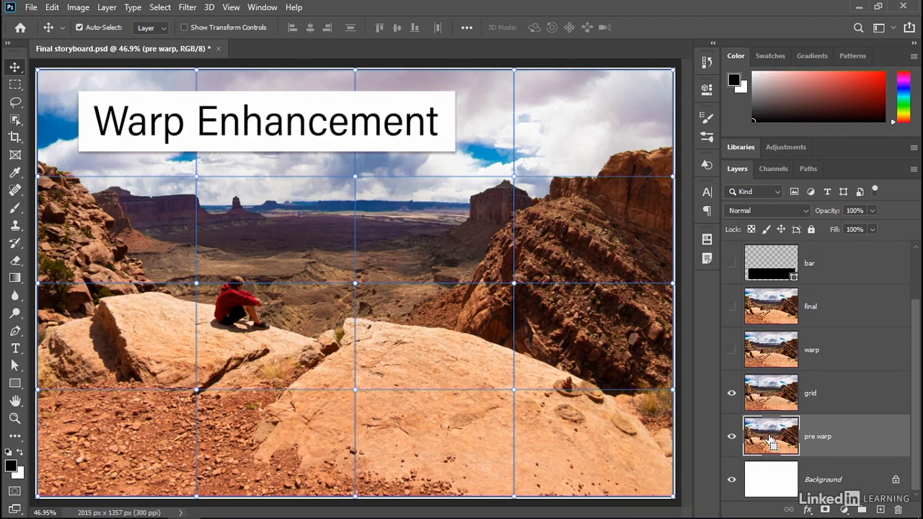
{"action": "left_click", "coordinate": [770, 441], "text": "ctrl"}
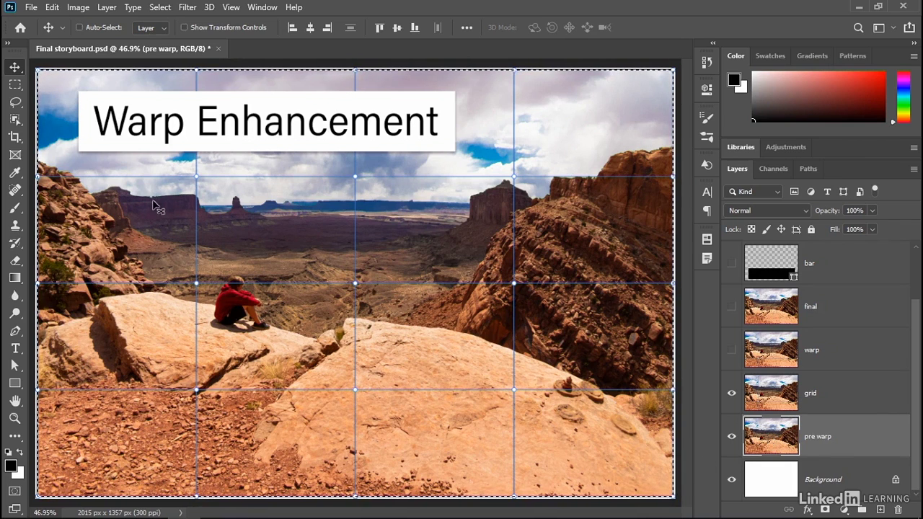
{"action": "left_click", "coordinate": [17, 142]}
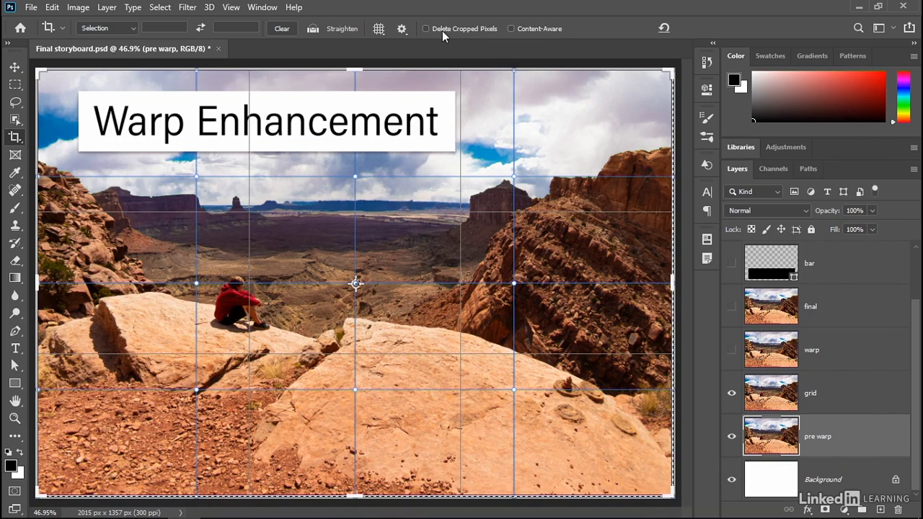
{"action": "left_click", "coordinate": [422, 181]}
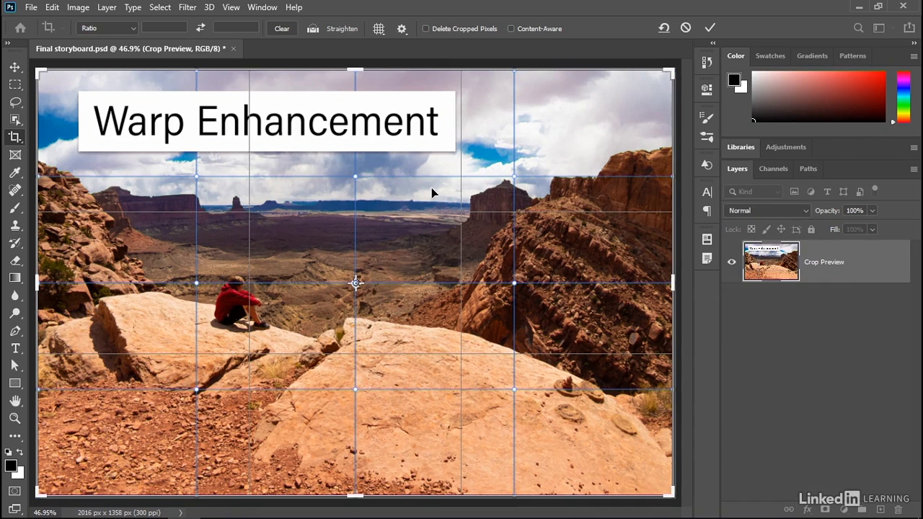
{"action": "left_click", "coordinate": [15, 86]}
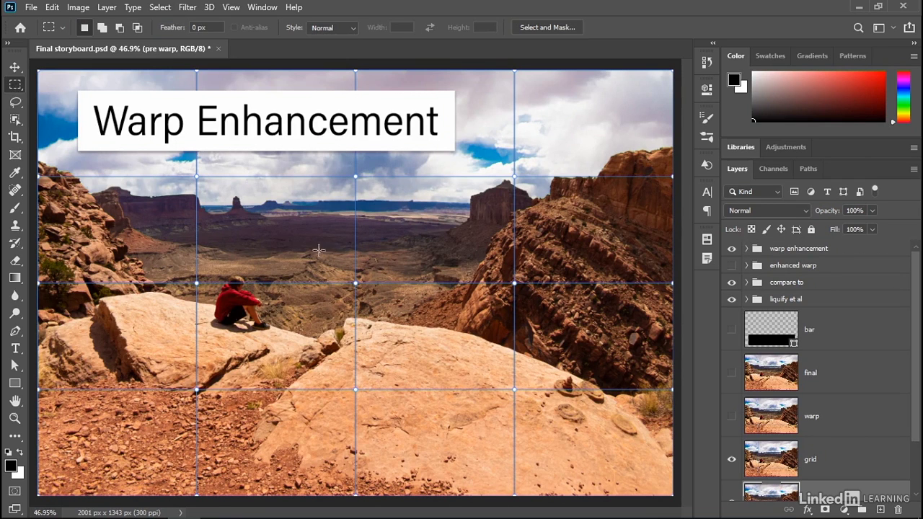
Step: Delete the white layer at the bottom of the layer stack, beneath pre warp
{"action": "scroll", "coordinate": [833, 387], "scroll_direction": "down", "scroll_amount": 3}
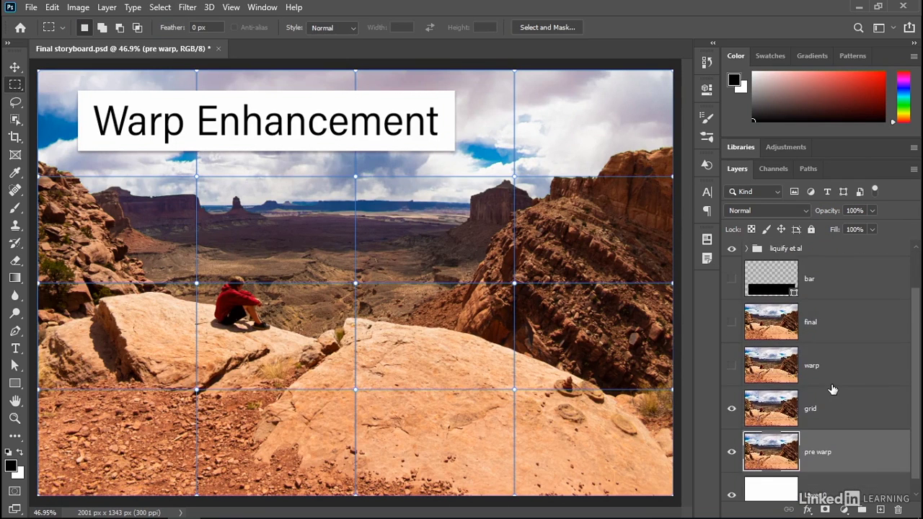
{"action": "left_click", "coordinate": [810, 490]}
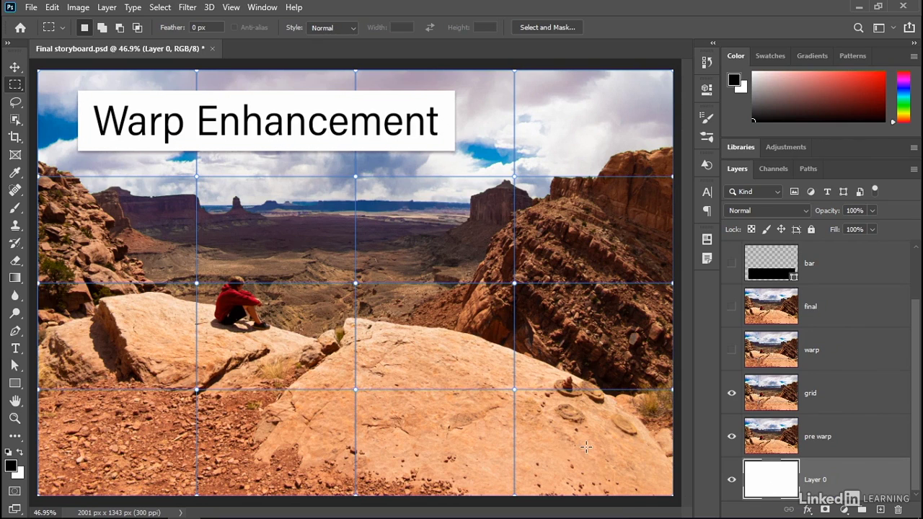
{"action": "key", "text": "Delete"}
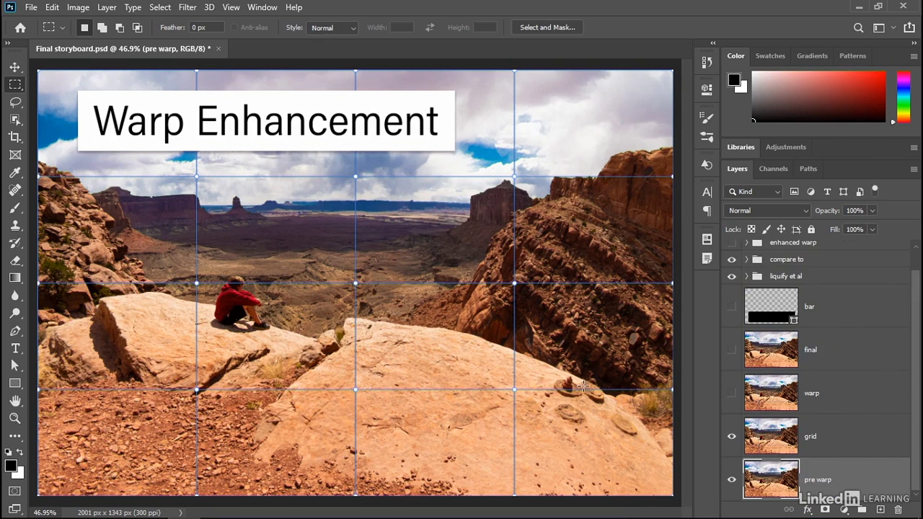
Step: Hide the grid layer and turn on the final layer, toggling its visibility to compare it with pre warp
{"action": "left_click", "coordinate": [732, 352]}
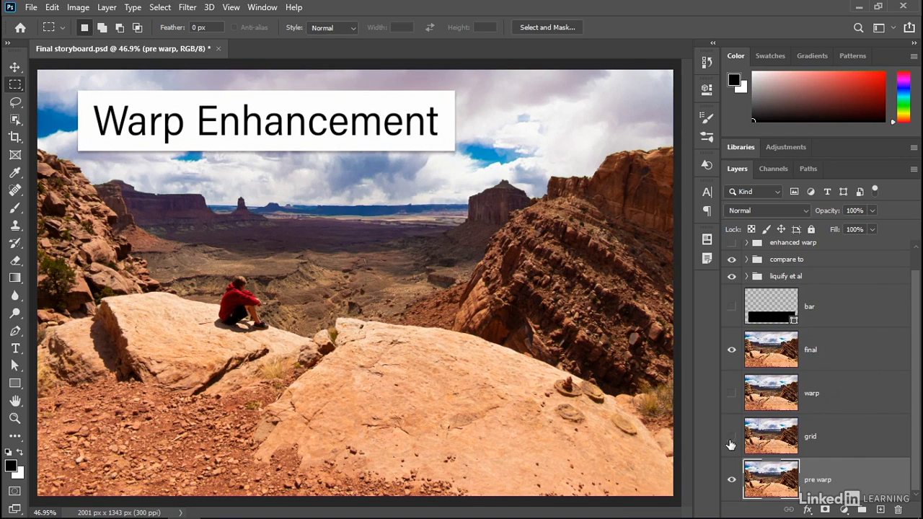
{"action": "left_click", "coordinate": [731, 353]}
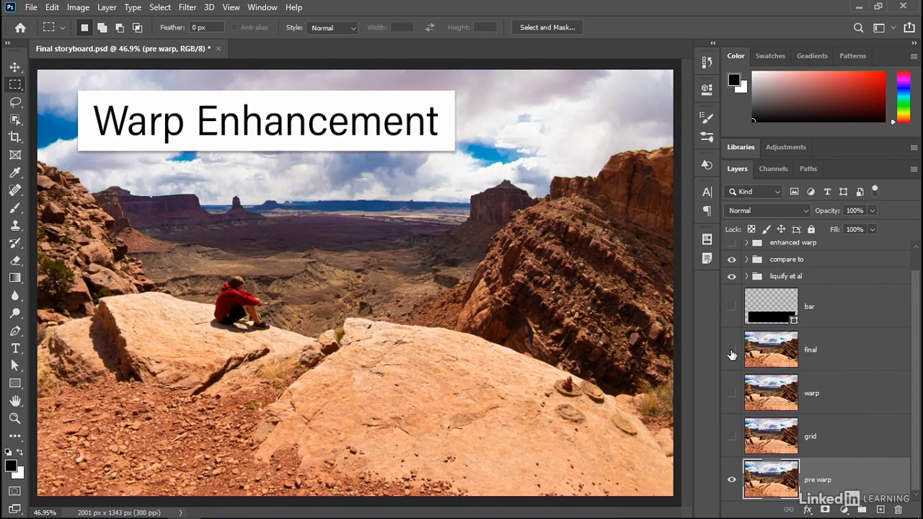
{"action": "left_click", "coordinate": [732, 352]}
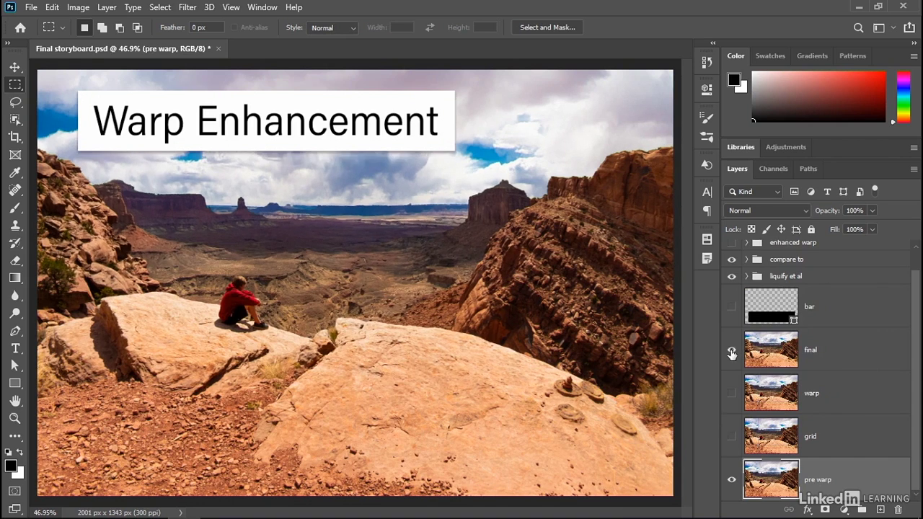